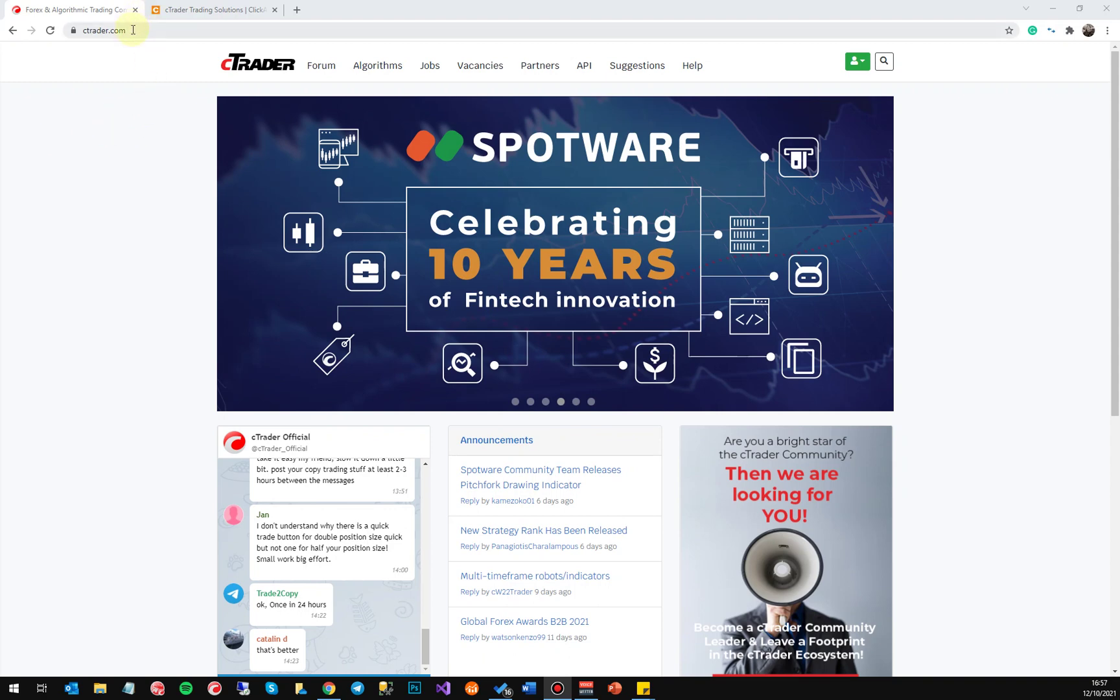
Step: Open the green account menu at the top right of the cTrader.com homepage
left_click(78, 30)
left_click(5, 130)
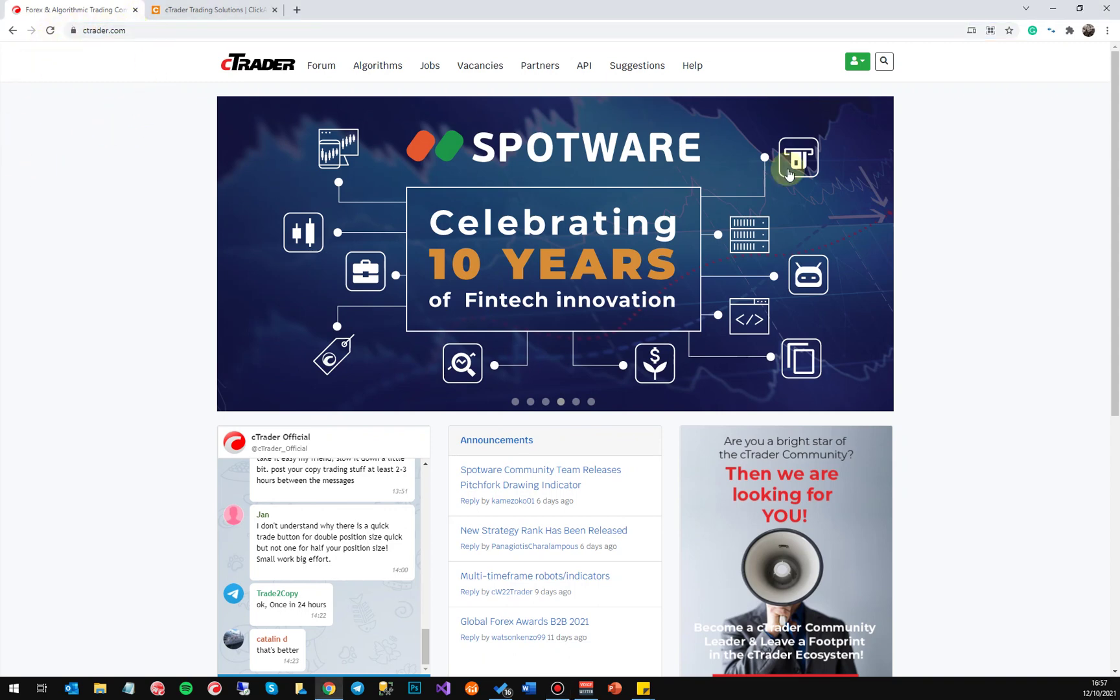
left_click(857, 61)
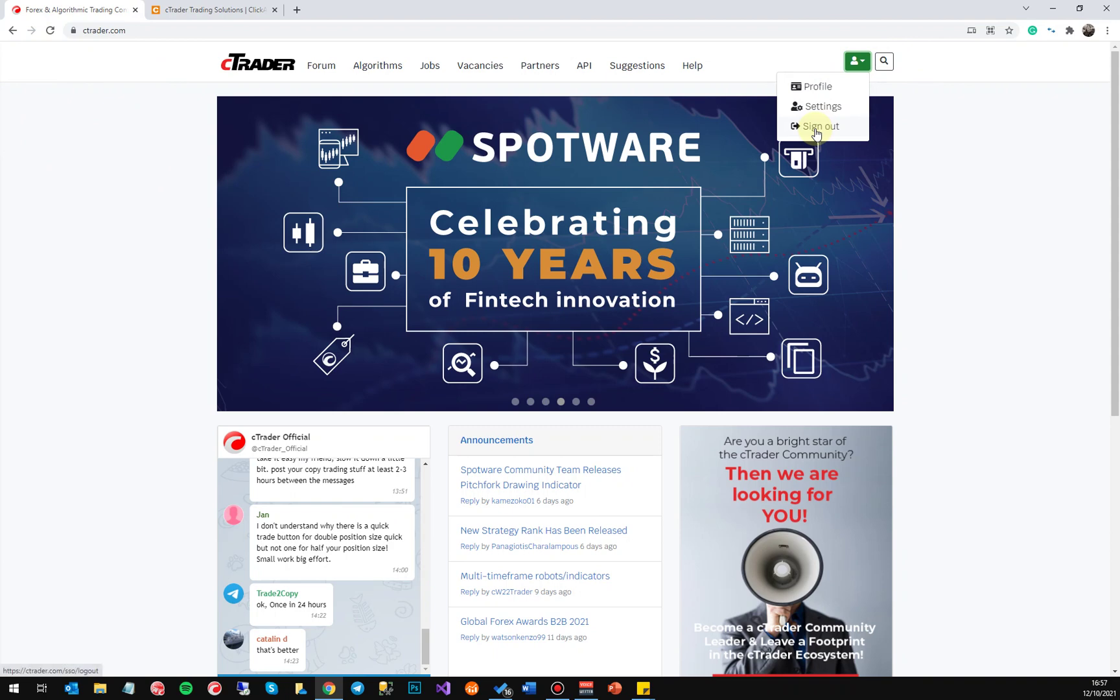
left_click(910, 167)
left_click(857, 61)
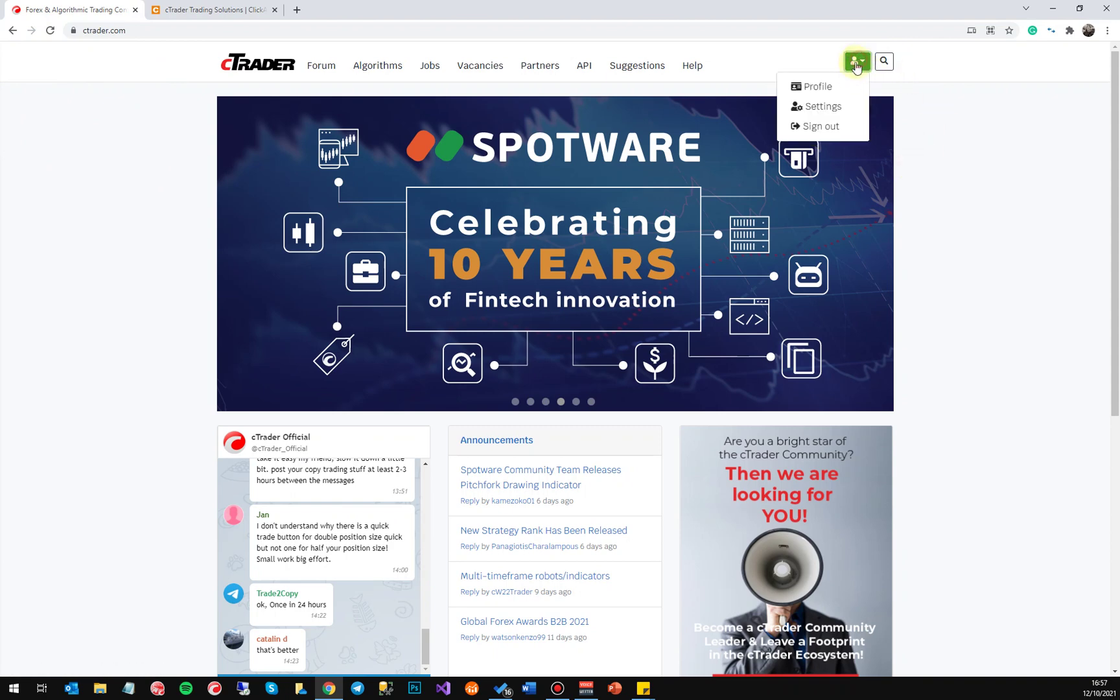
Step: Open account Settings in a new tab, view the Credentials card, then return to Overview
left_click(832, 106)
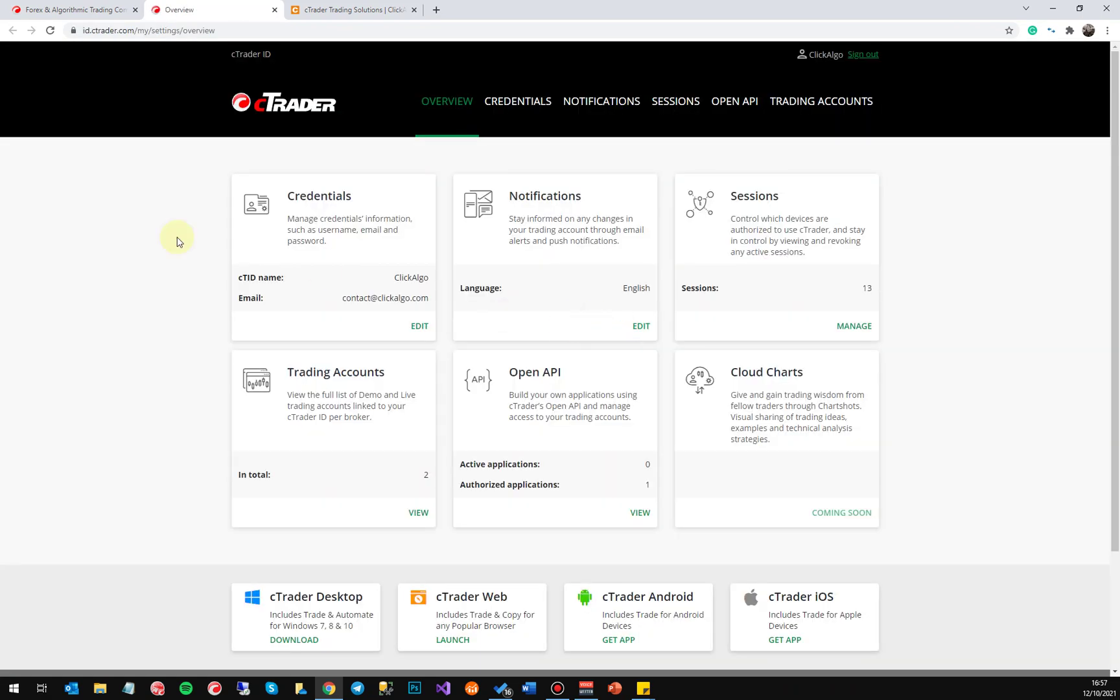
left_click(137, 31)
left_click(137, 31)
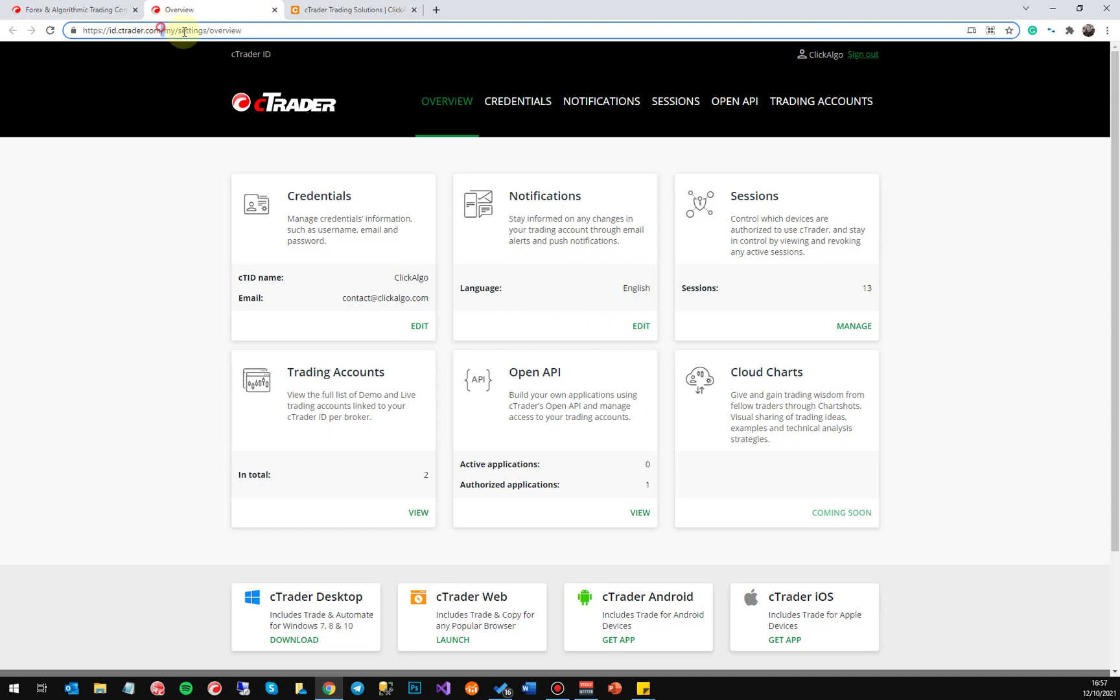
left_click_drag(161, 31, 284, 36)
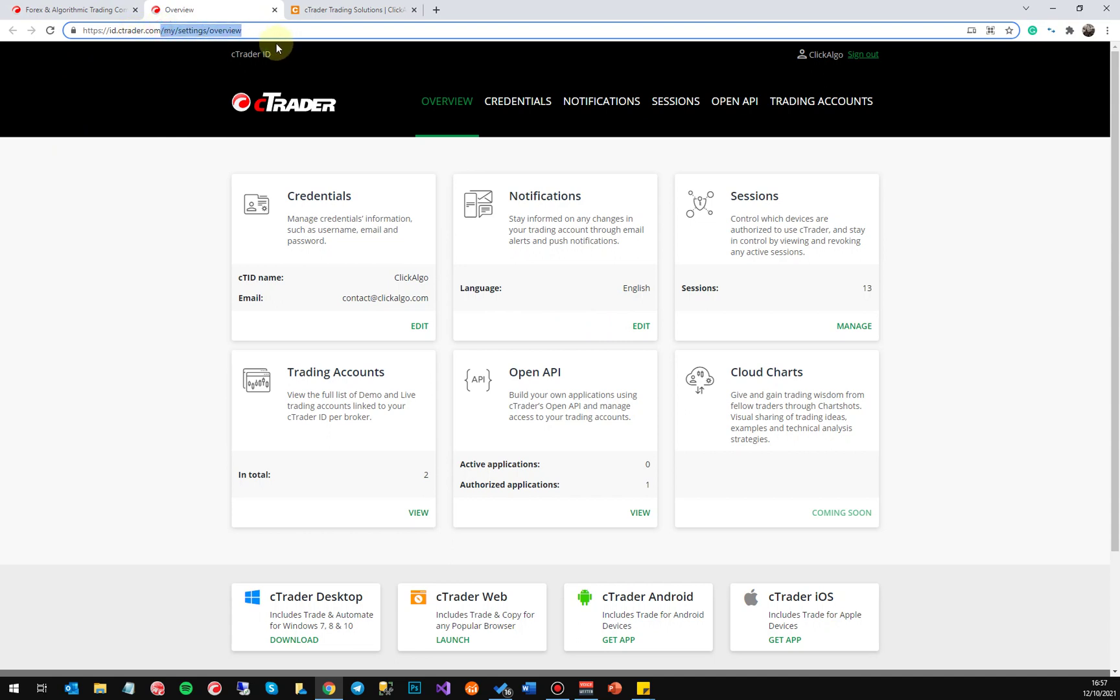
left_click(129, 263)
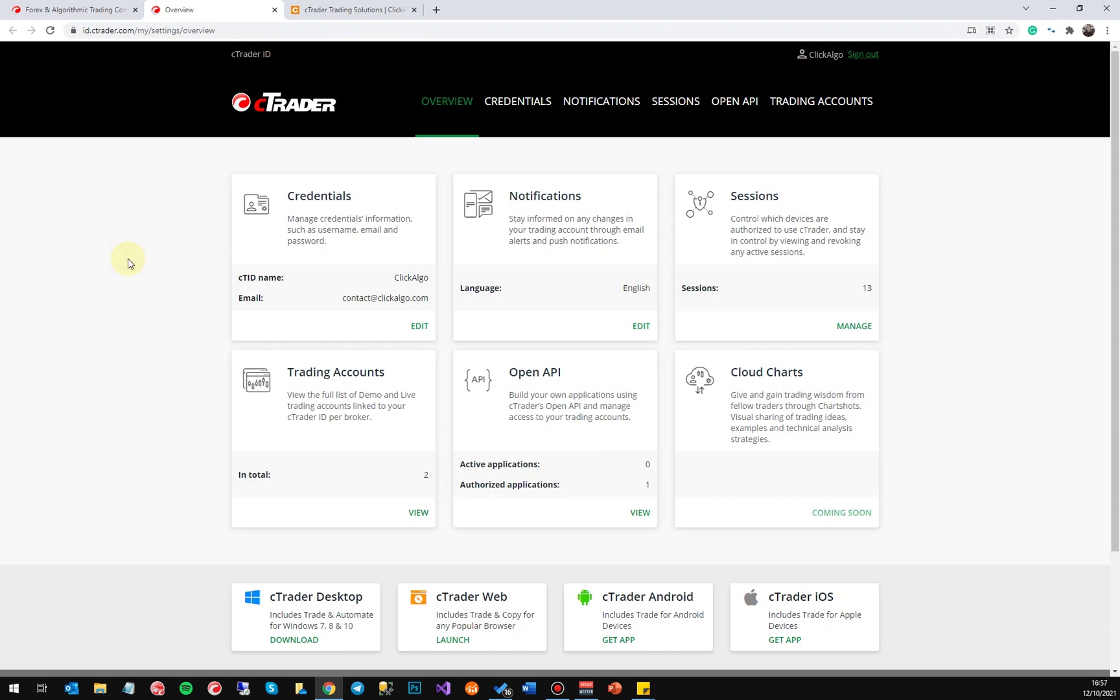
left_click(420, 328)
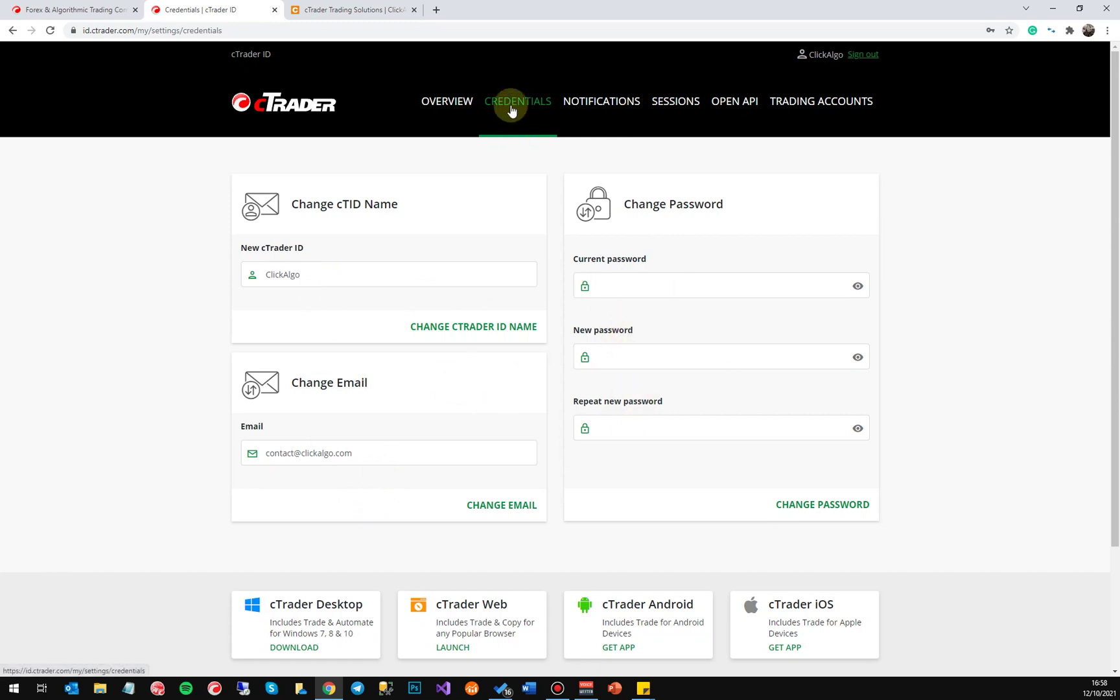
left_click(444, 106)
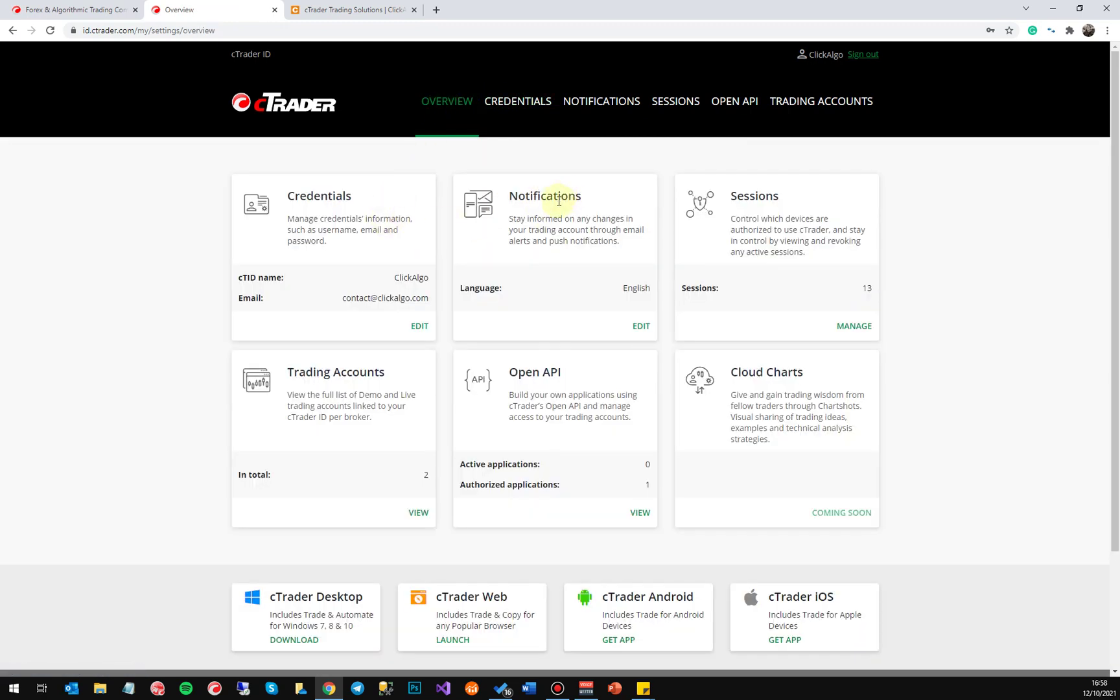
Step: Open Notifications, expand Trading Account Alerts and Deposit Withdraw details, then collapse the section
left_click(641, 329)
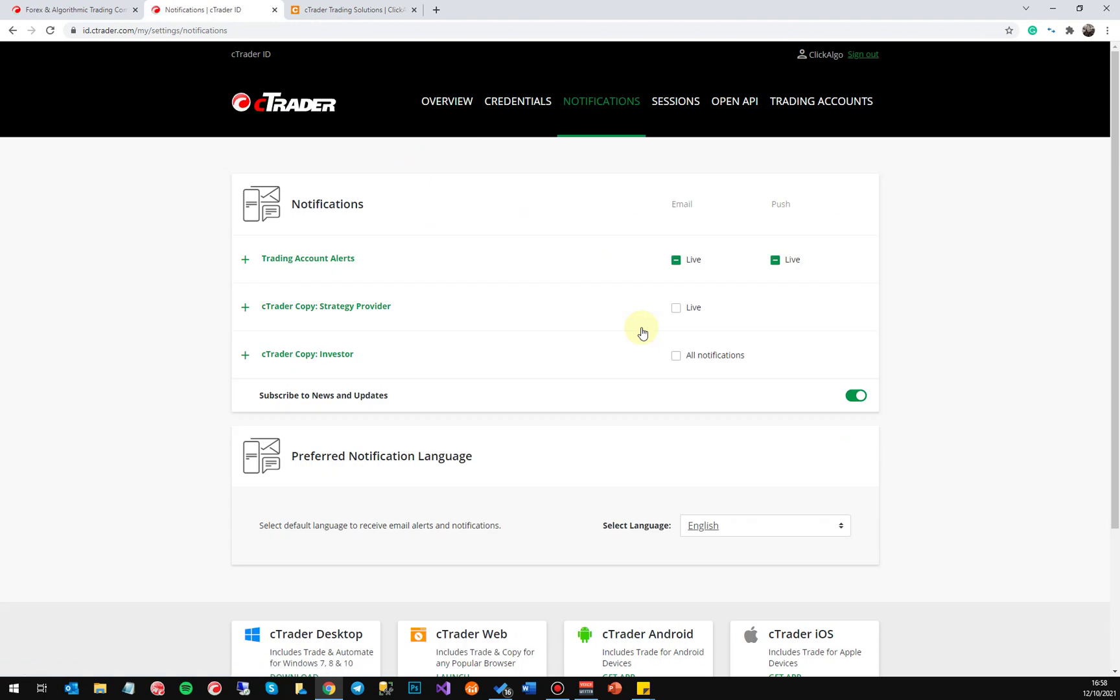
left_click(246, 266)
scroll(643, 410, "down", 2)
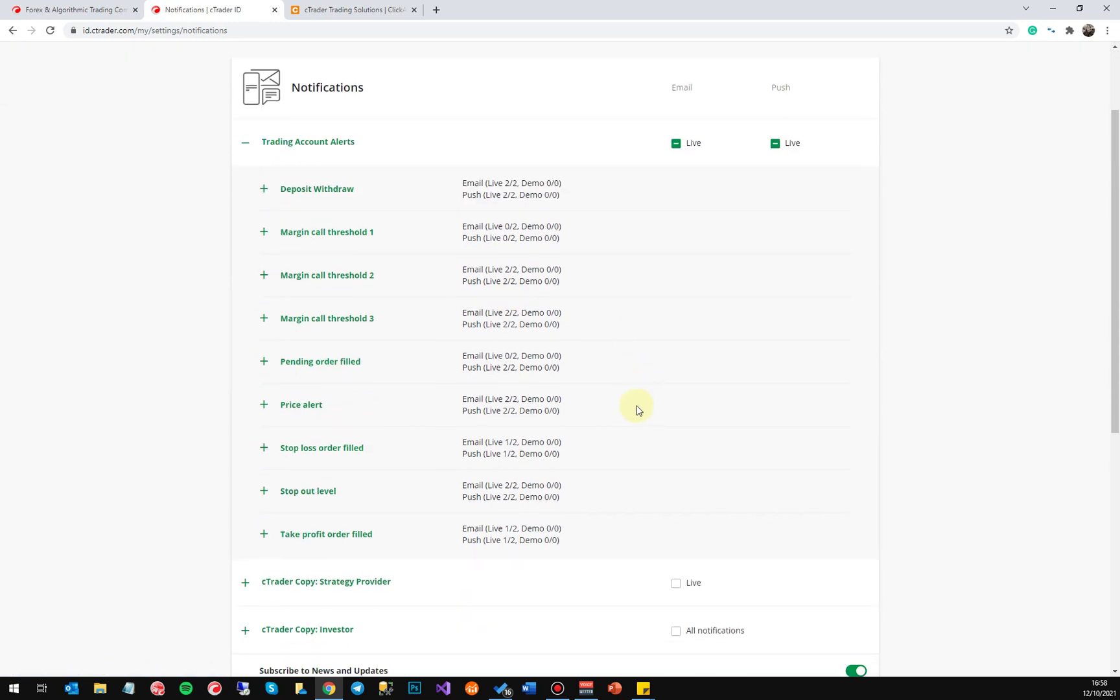
left_click(262, 188)
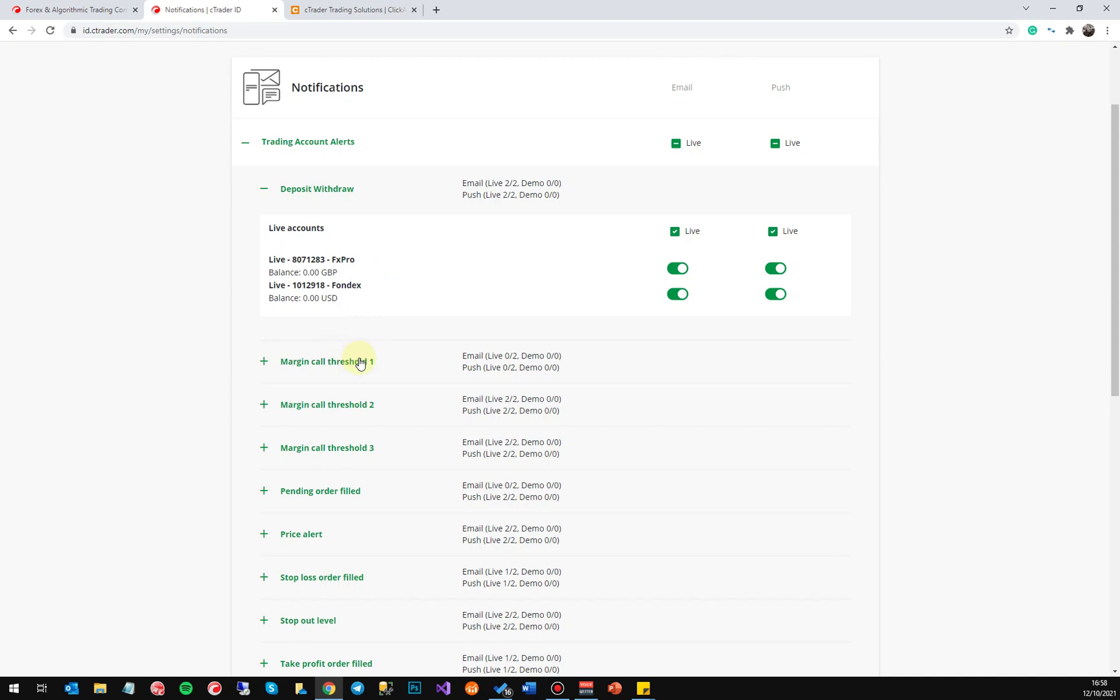
scroll(379, 520, "down", 2)
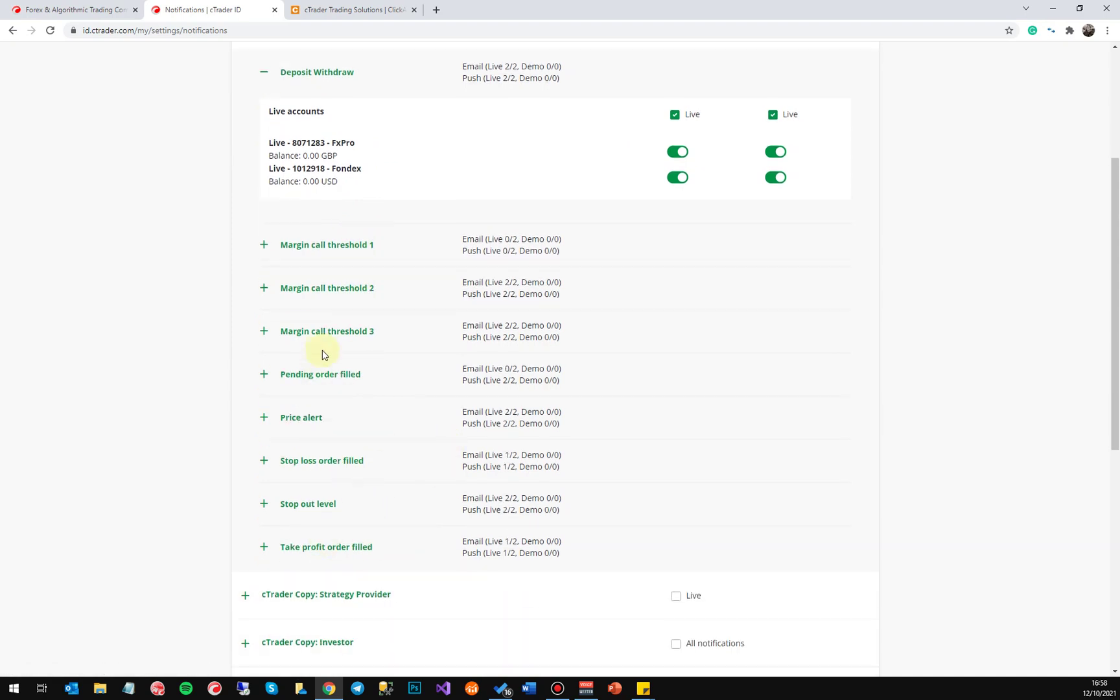
scroll(322, 361, "up", 4)
left_click(245, 259)
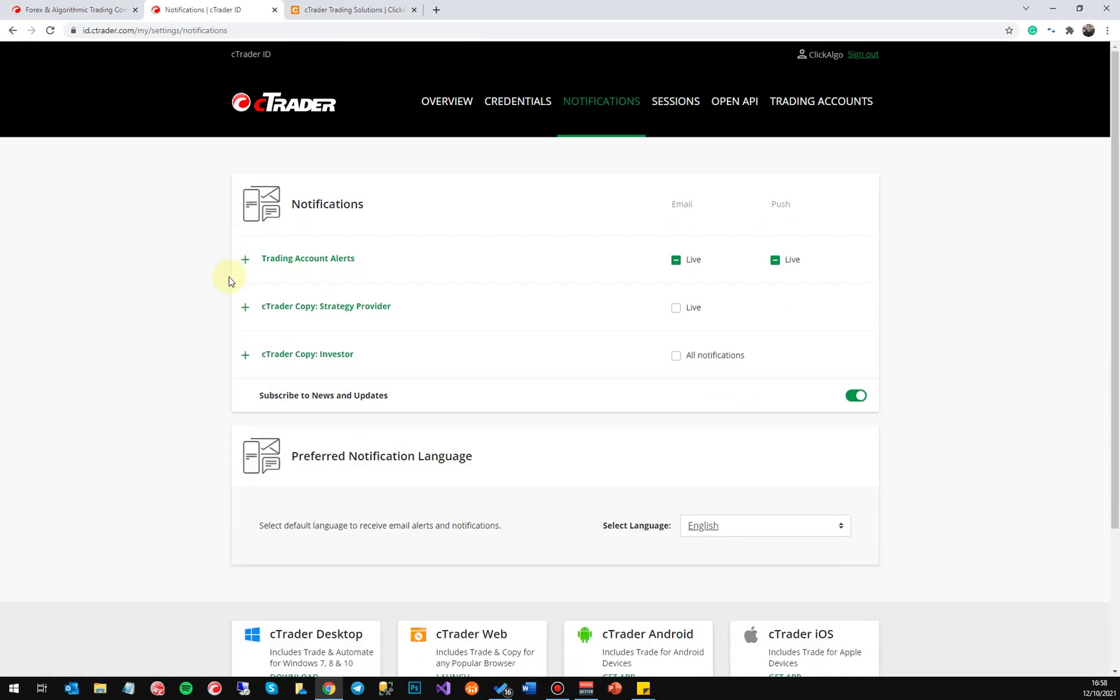
Step: Expand cTrader Copy: Strategy Provider alerts (Commission, Copying started, Copying stopped) and the Investor section
left_click(247, 311)
scroll(376, 324, "down", 1)
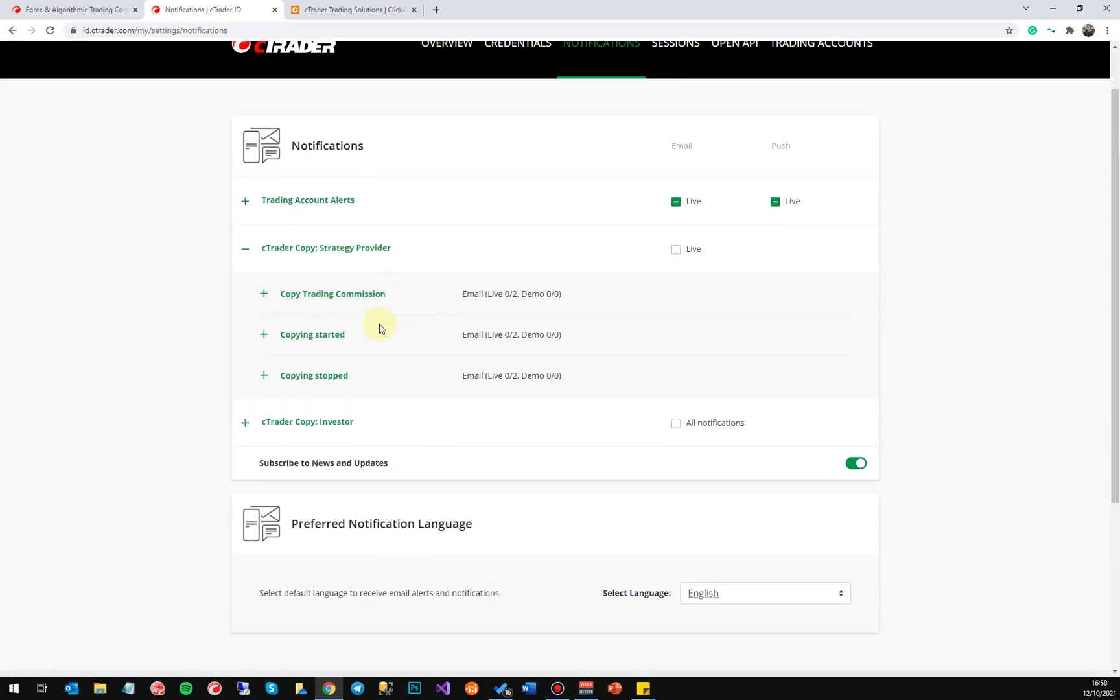
left_click(265, 295)
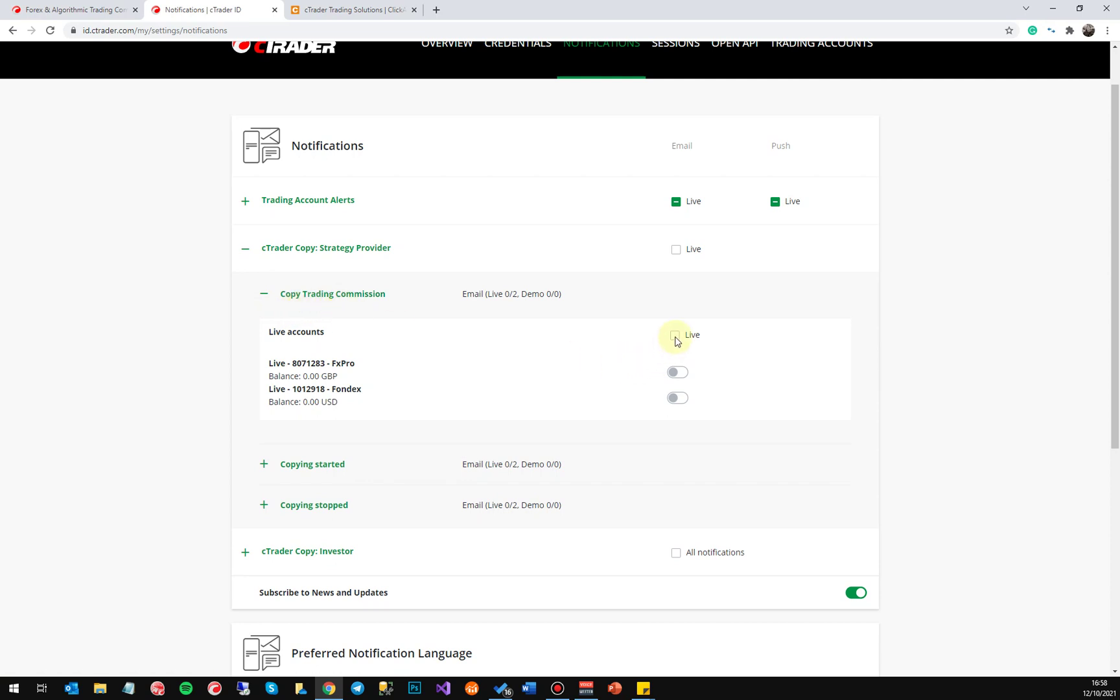
left_click(265, 465)
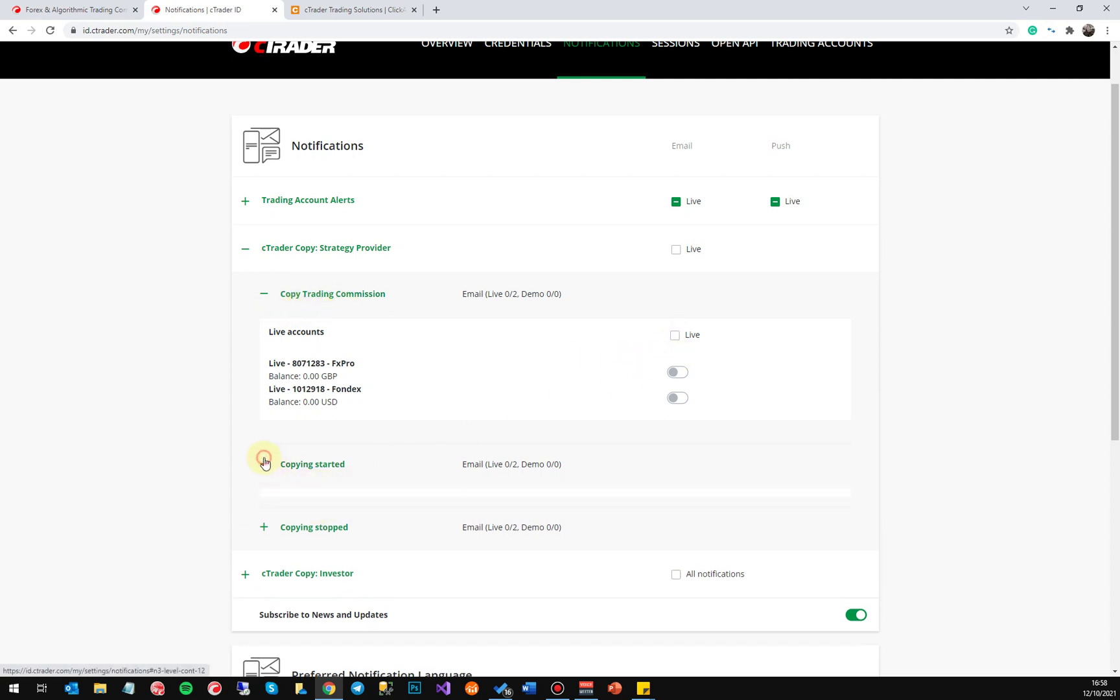
scroll(470, 463, "down", 2)
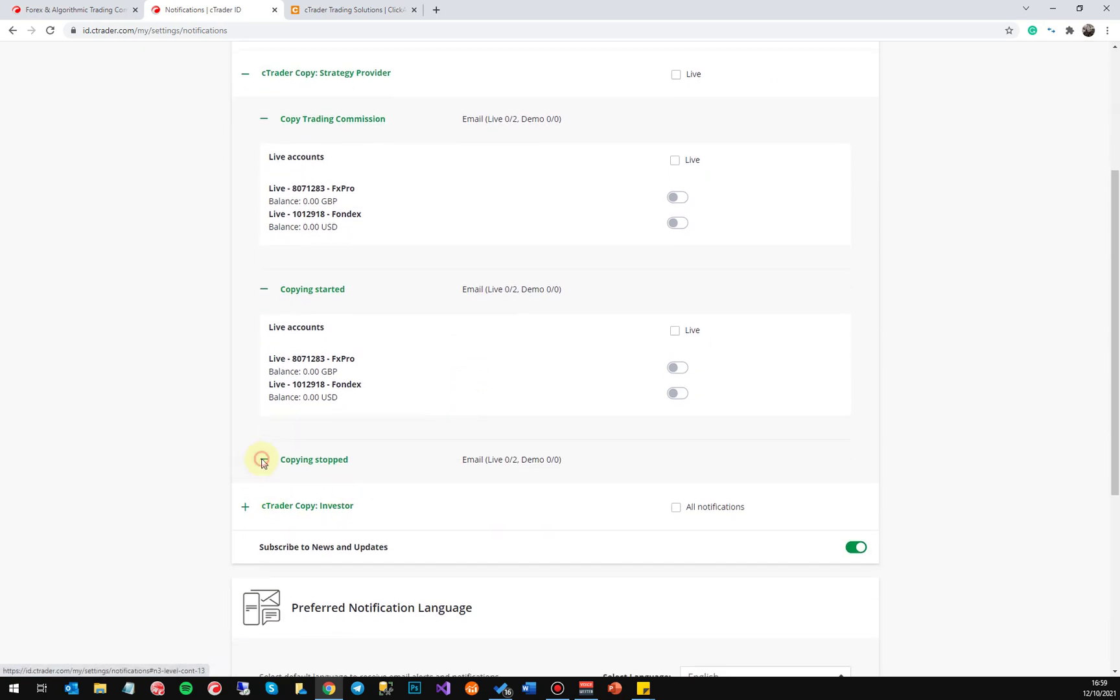
left_click(262, 459)
scroll(292, 448, "down", 3)
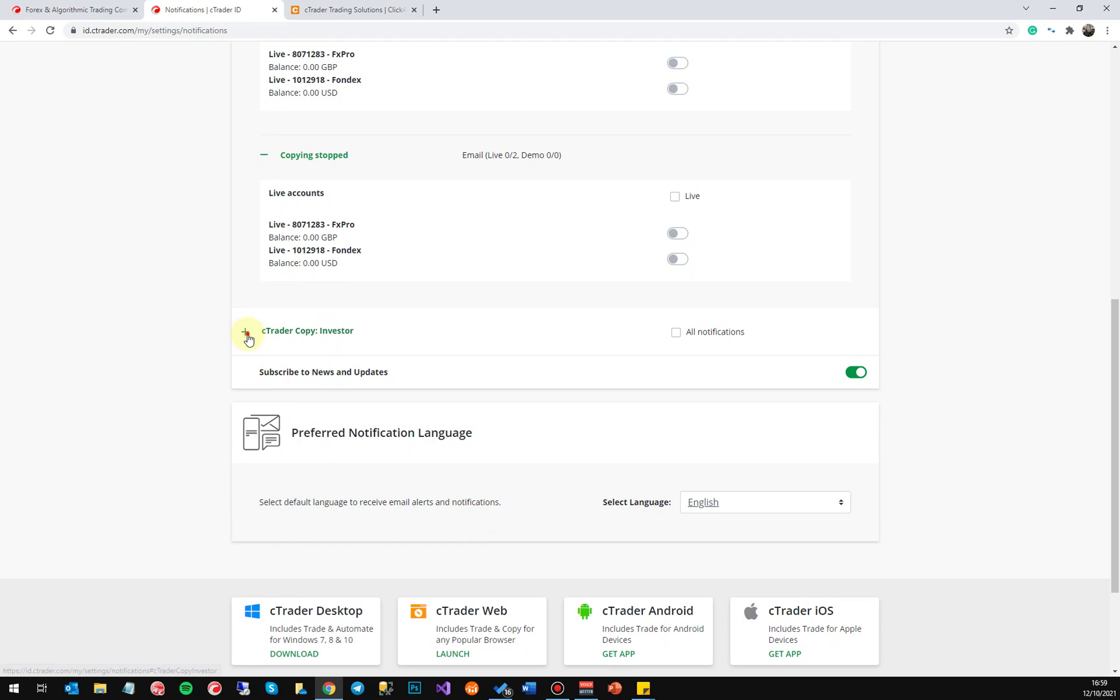
left_click(246, 333)
Step: Check the notification language list and keep English selected
scroll(546, 175, "up", 2)
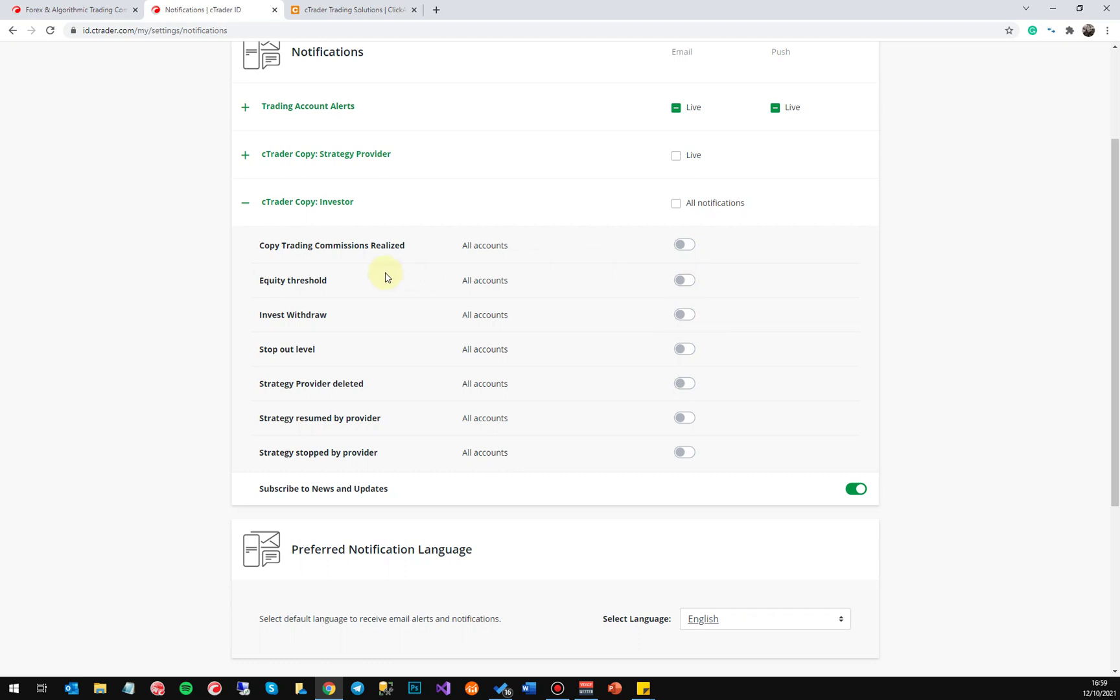
scroll(378, 307, "down", 3)
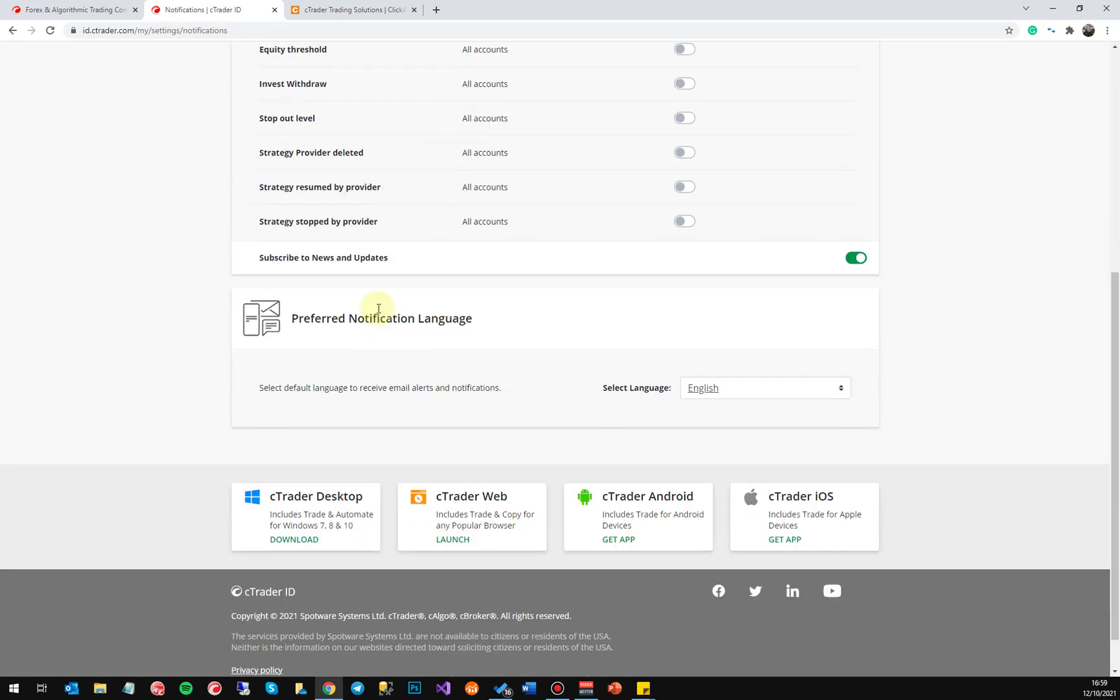
scroll(378, 307, "up", 3)
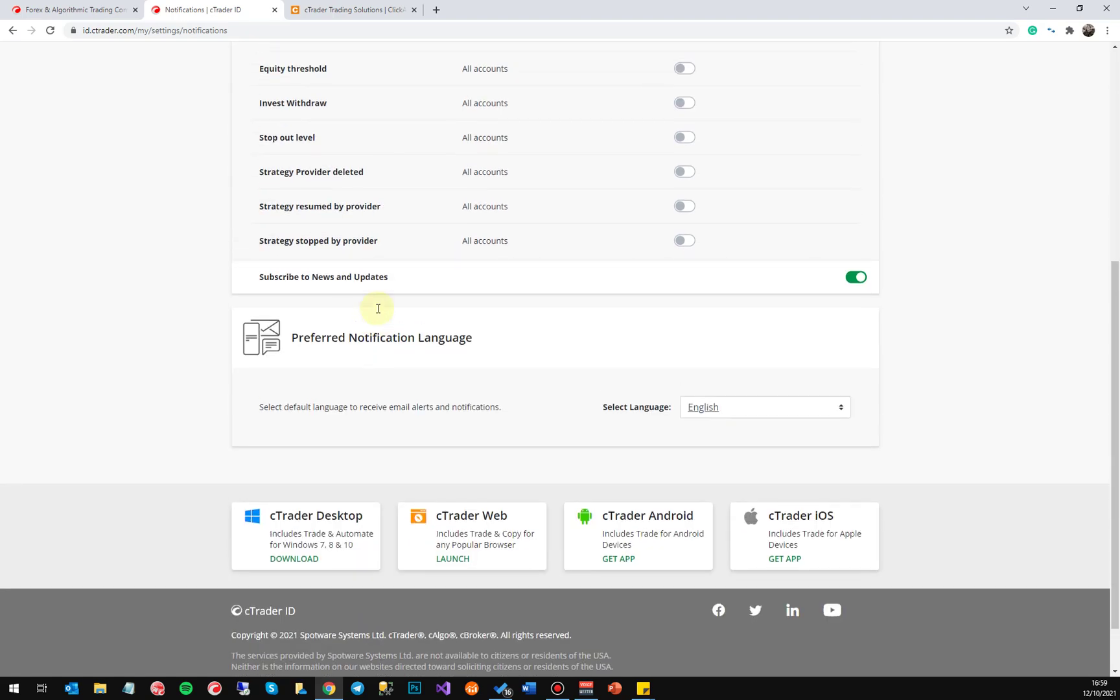
scroll(366, 344, "down", 2)
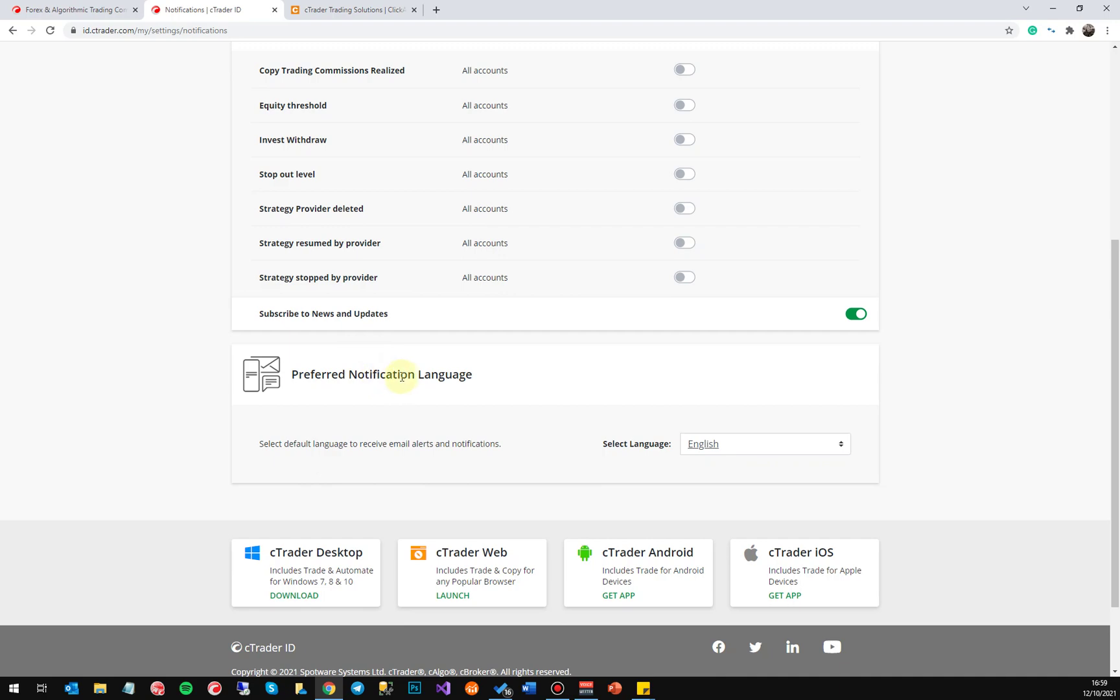
left_click(812, 449)
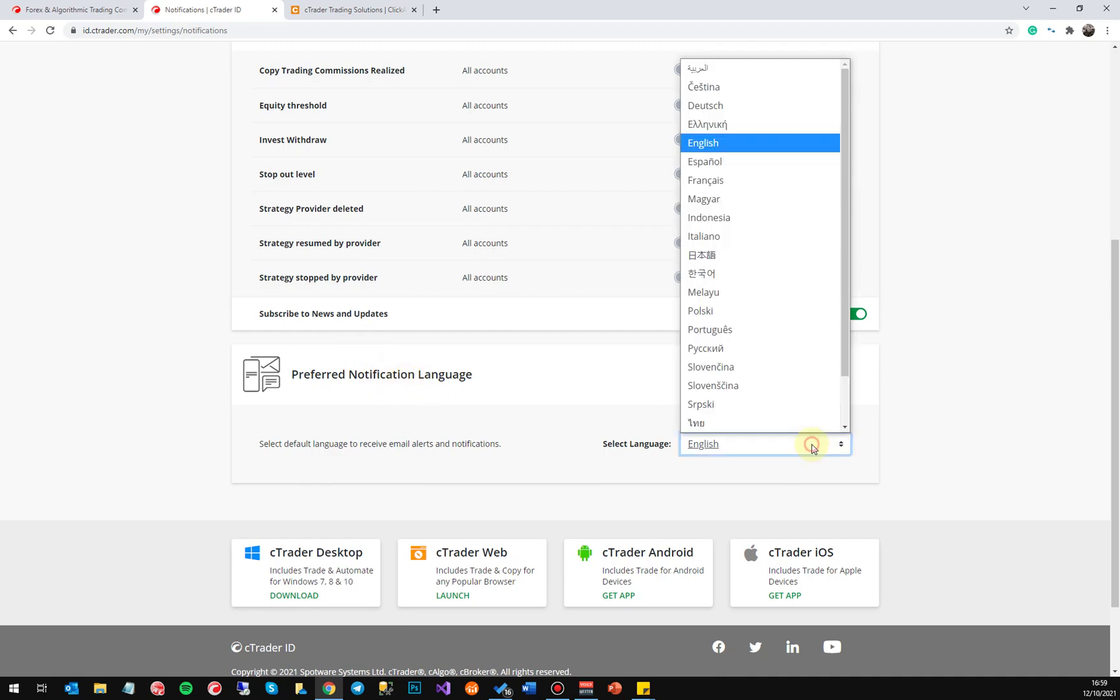
left_click(525, 426)
scroll(525, 426, "up", 5)
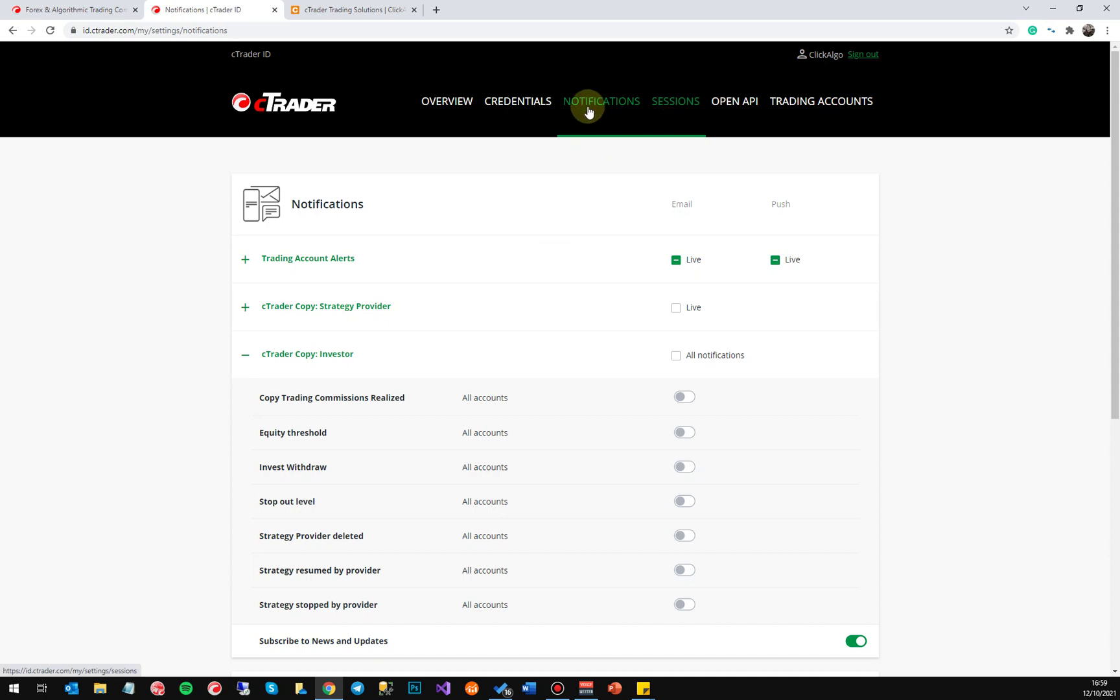
Step: Go to Sessions and scroll the login session list down to REVOKE ALL
left_click(666, 101)
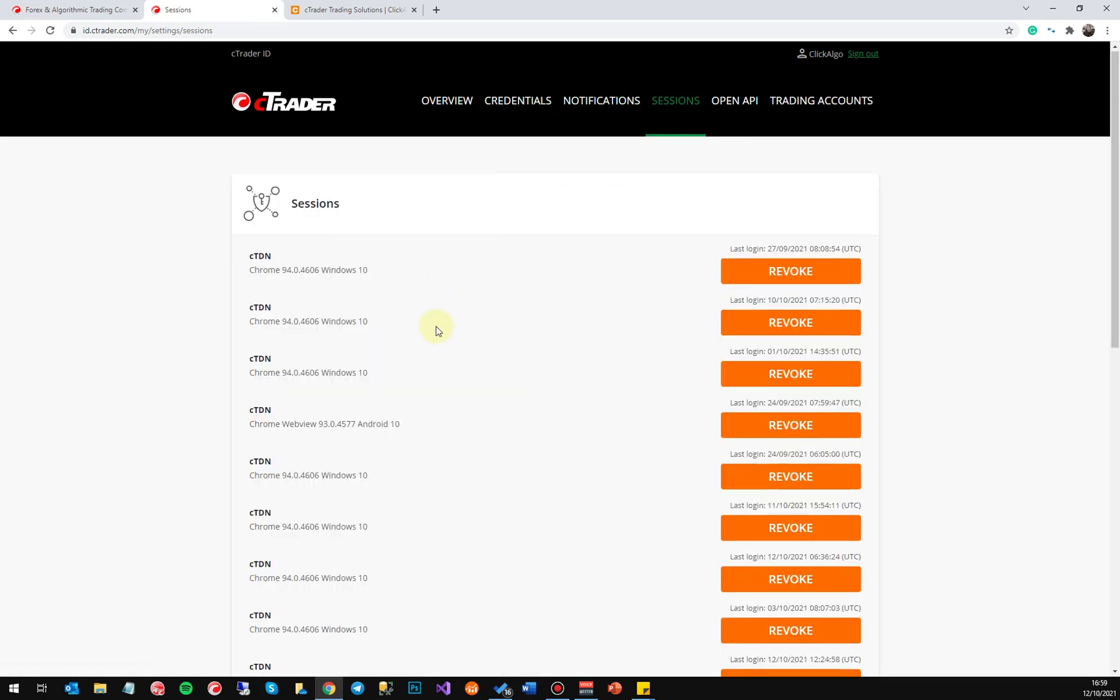
scroll(435, 327, "down", 3)
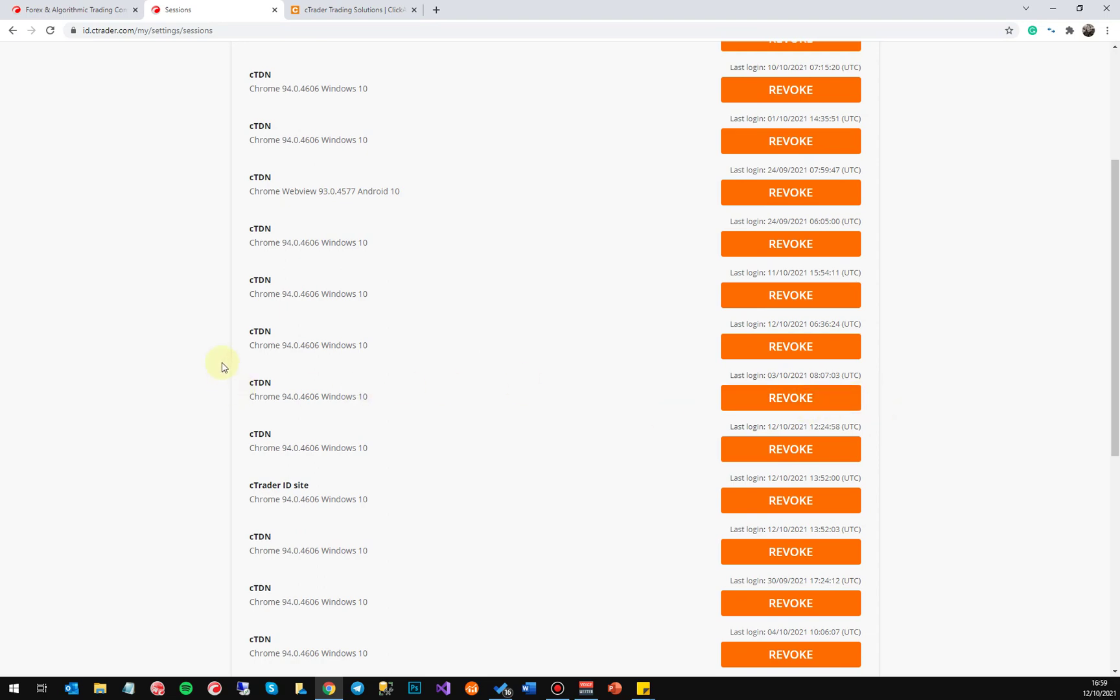
scroll(353, 408, "down", 3)
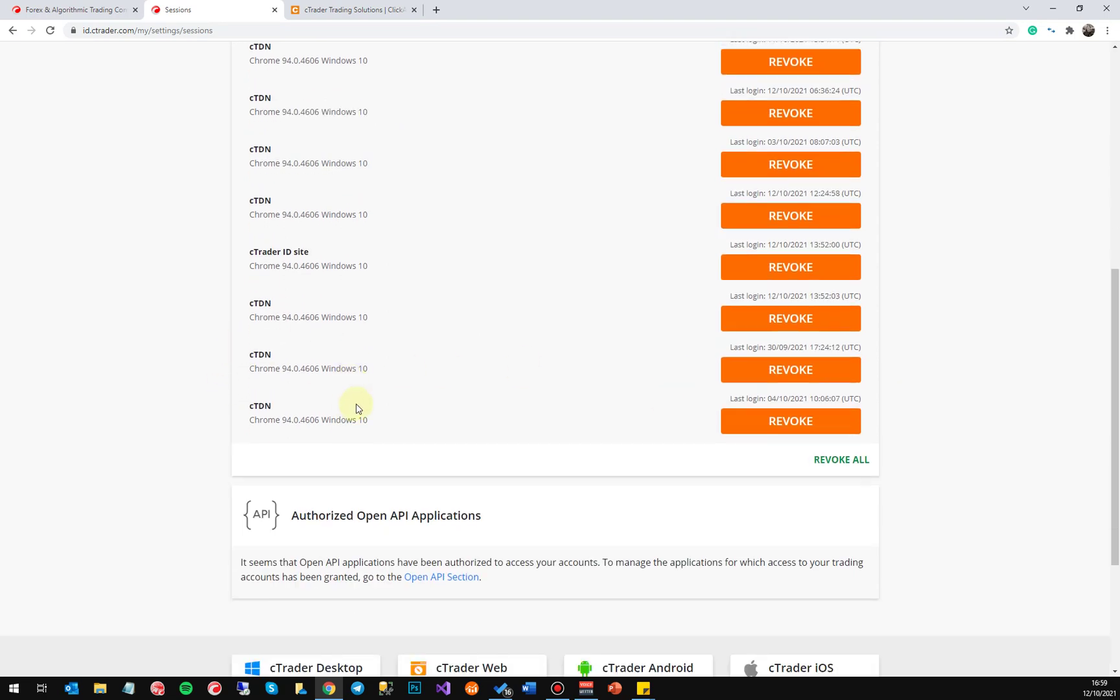
scroll(360, 402, "up", 5)
scroll(362, 386, "up", 1)
scroll(368, 333, "down", 10)
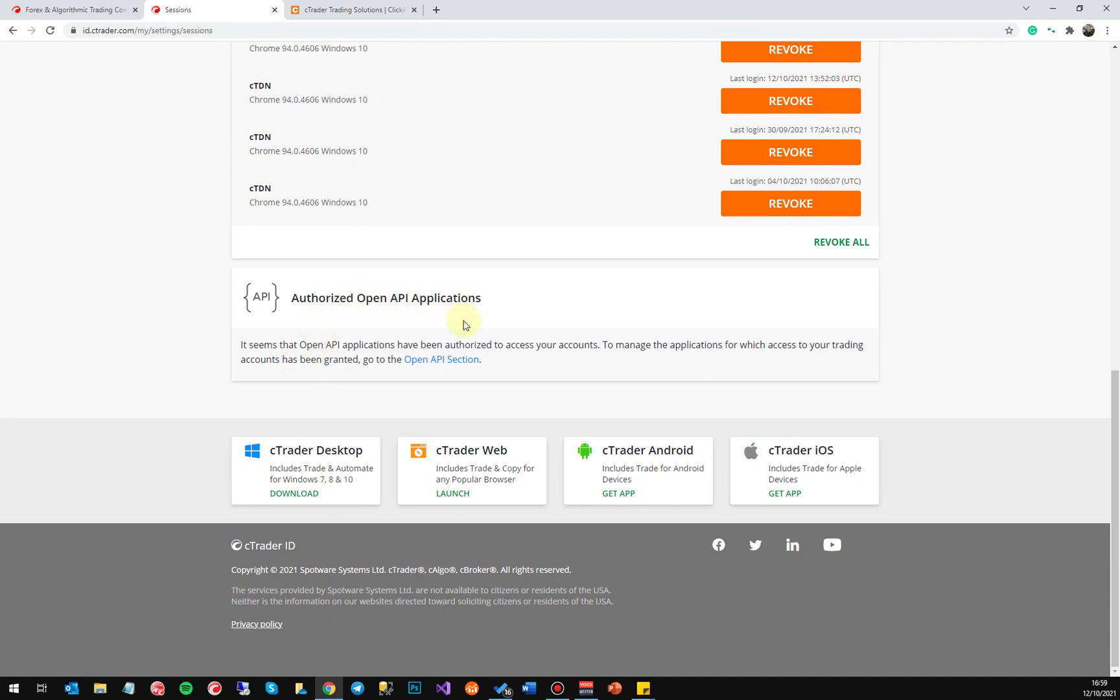
scroll(572, 280, "up", 10)
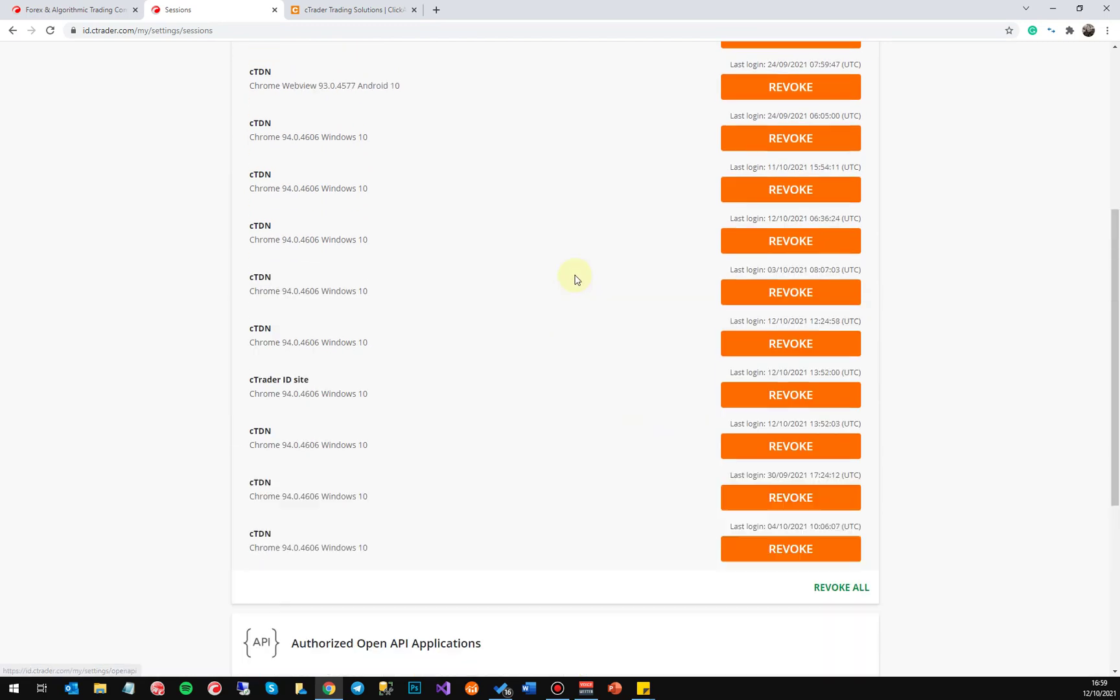
Step: Review the authorized Open API applications, then view the Fondex and FxPro trading accounts
left_click(719, 102)
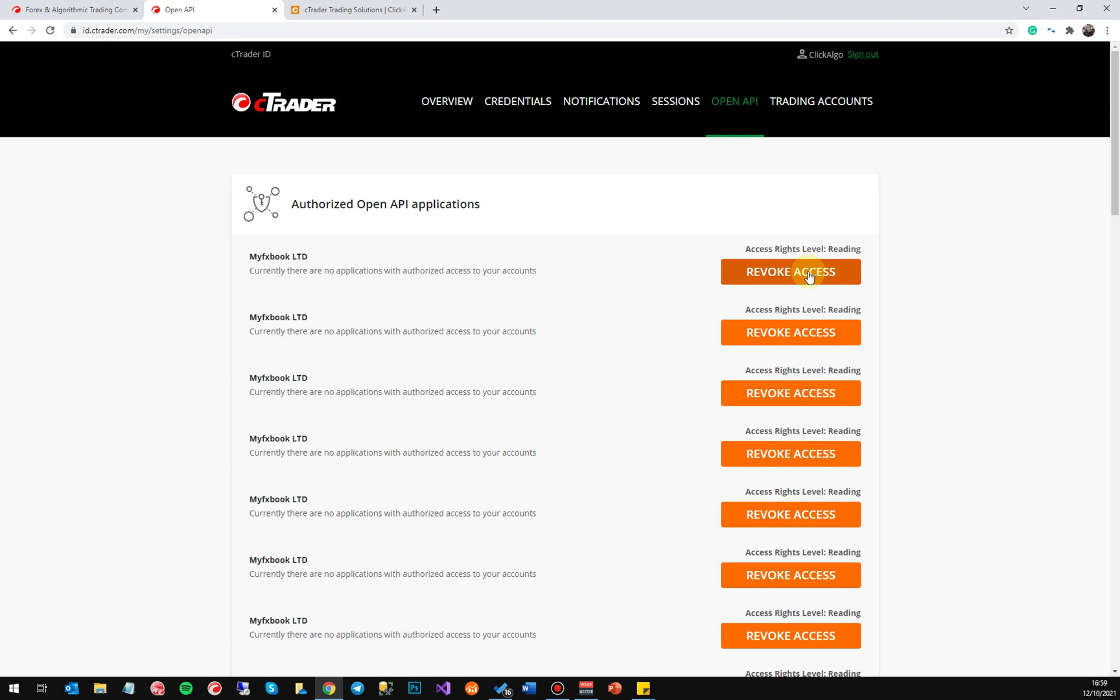
scroll(636, 389, "down", 5)
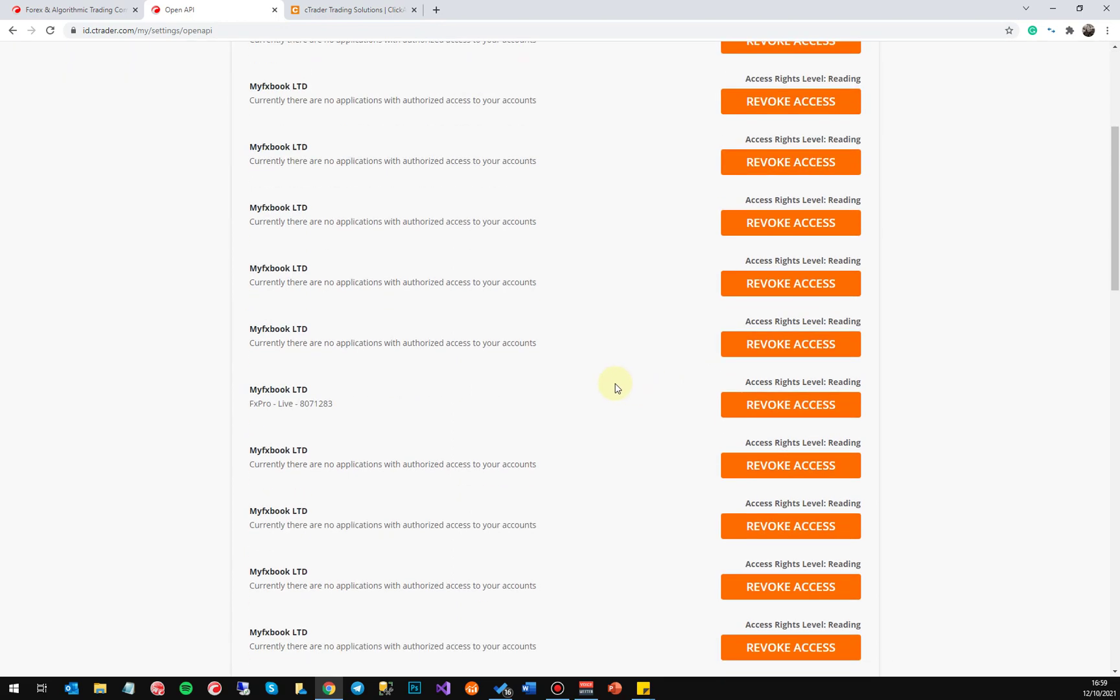
scroll(653, 425, "down", 2)
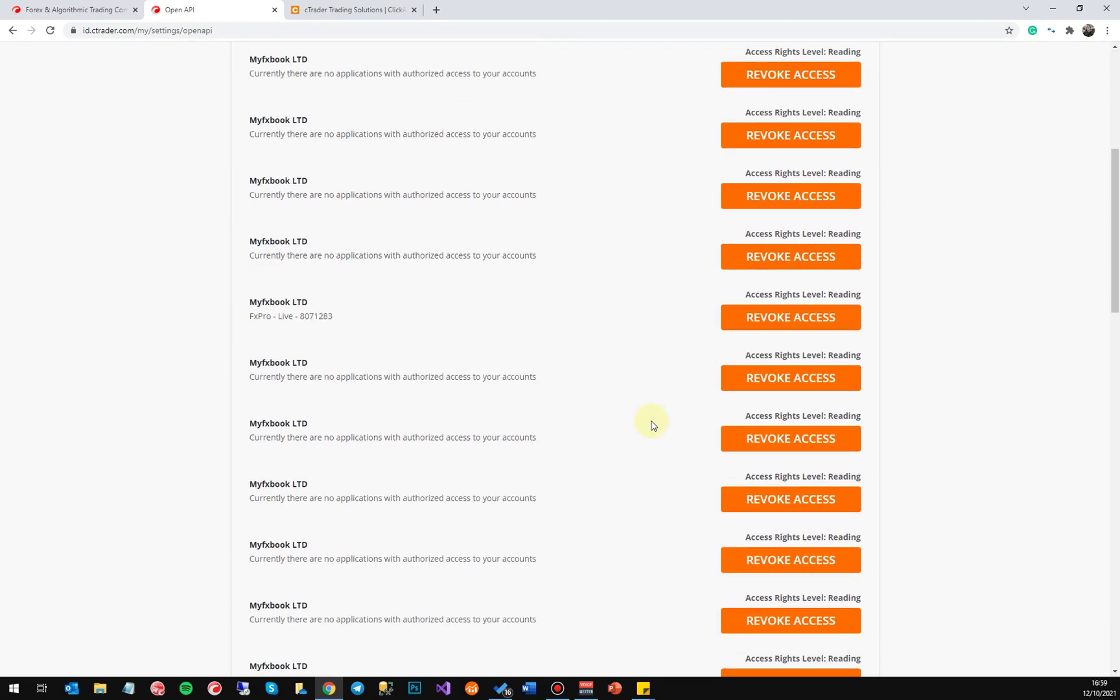
scroll(653, 425, "down", 15)
scroll(656, 421, "up", 20)
left_click(809, 103)
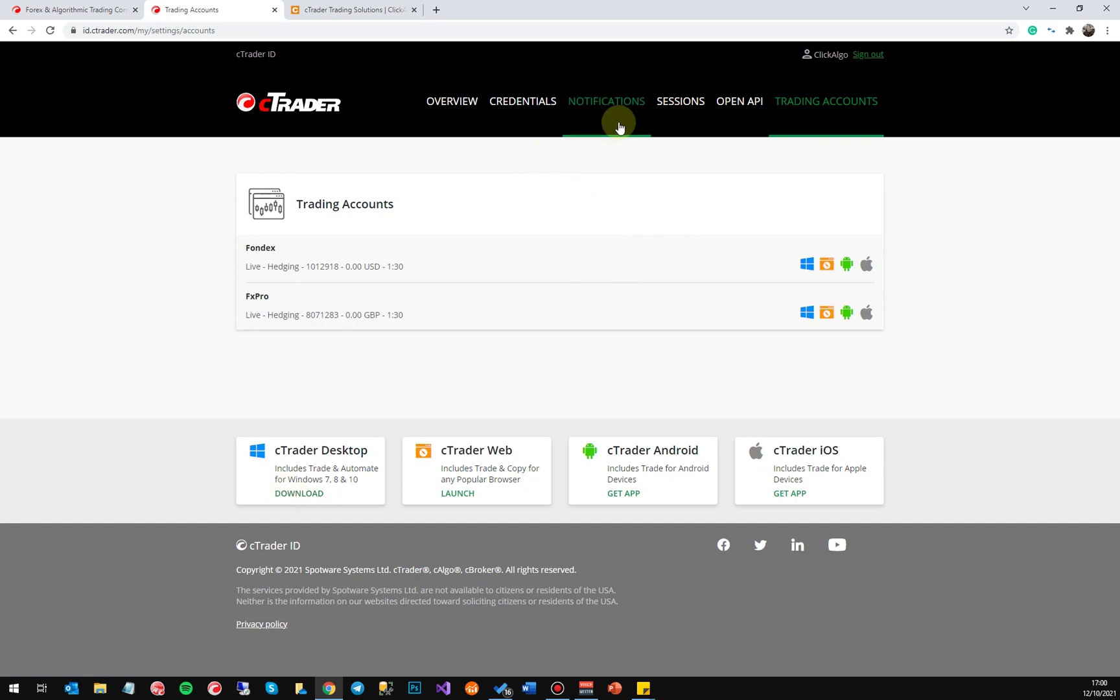
Step: Revisit Notifications and Sessions, then sign out of cTrader ID to the login page
left_click(620, 102)
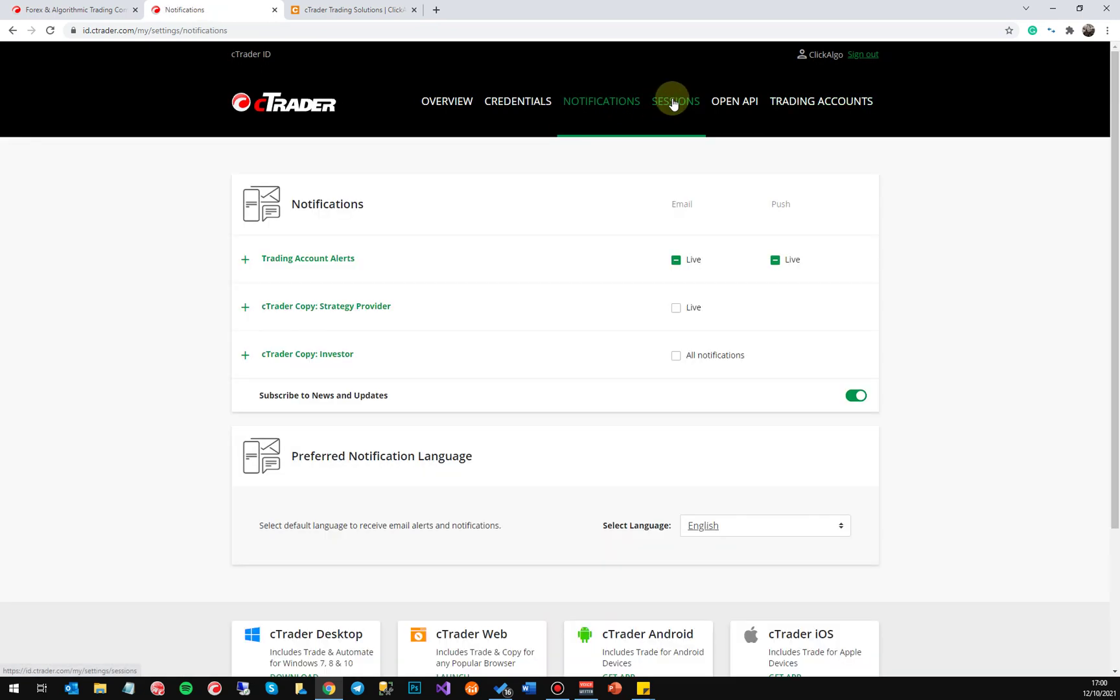
left_click(673, 104)
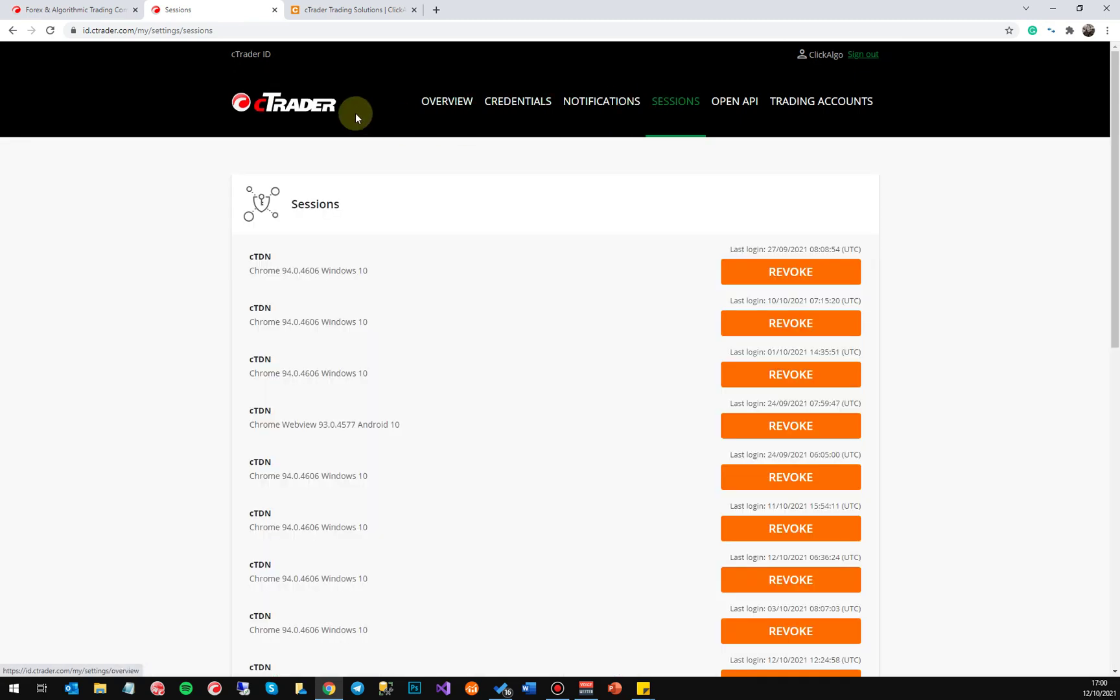
left_click(855, 57)
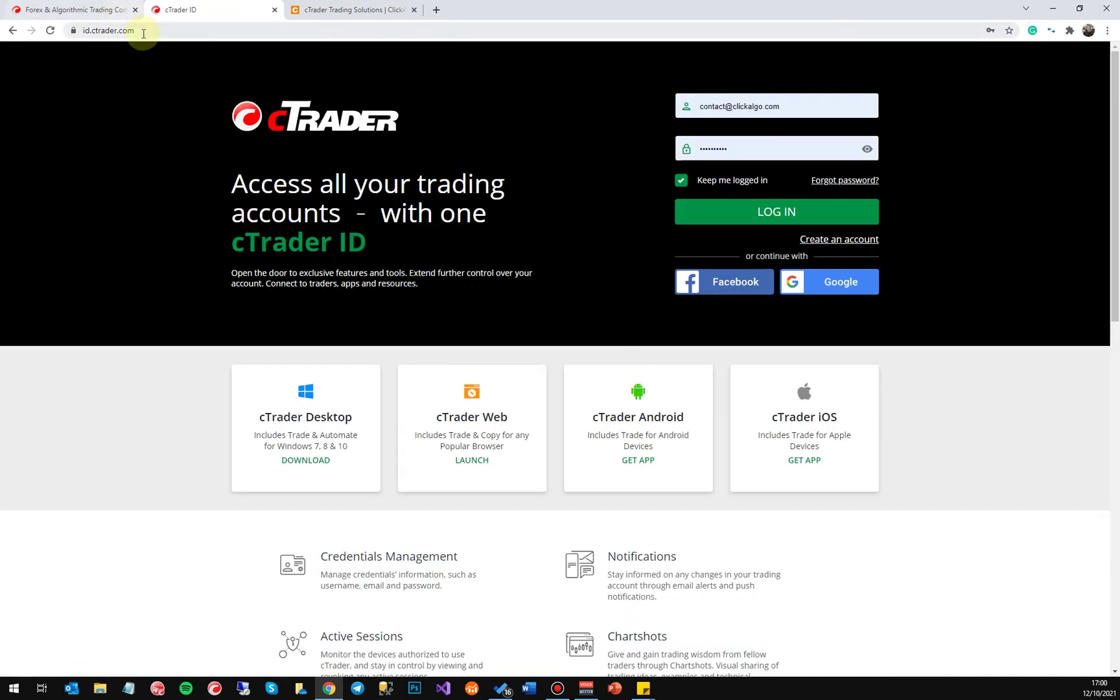
left_click(124, 31)
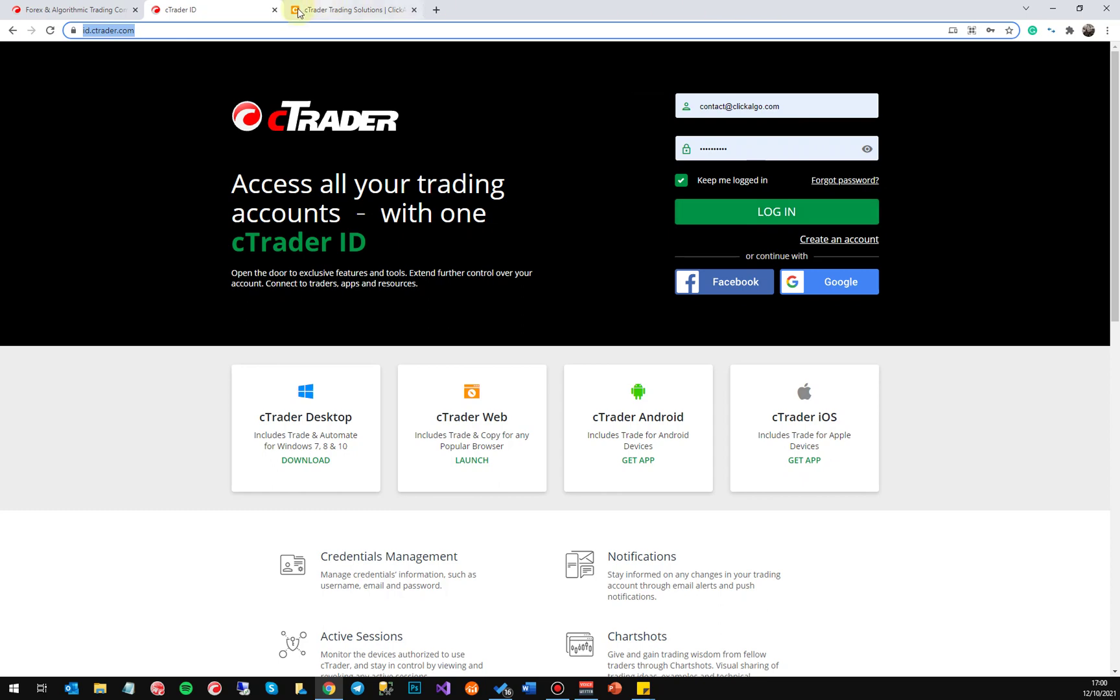
Step: Switch to the ClickAlgo tab and browse its cTrader software products and New Releases
left_click(337, 11)
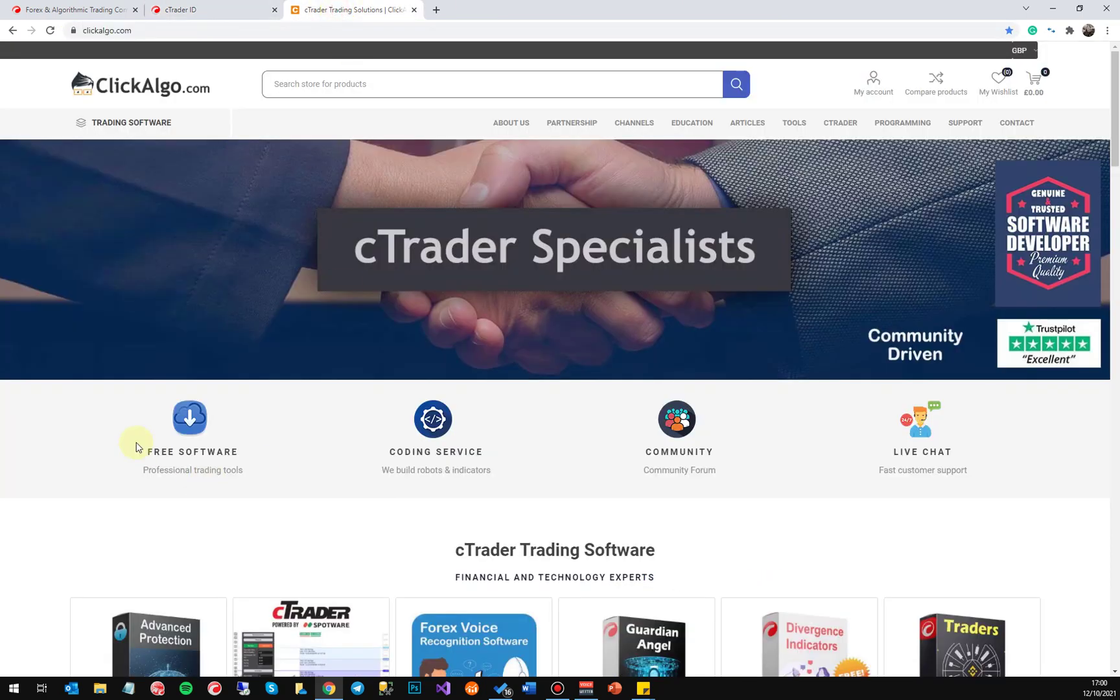
scroll(342, 528, "down", 7)
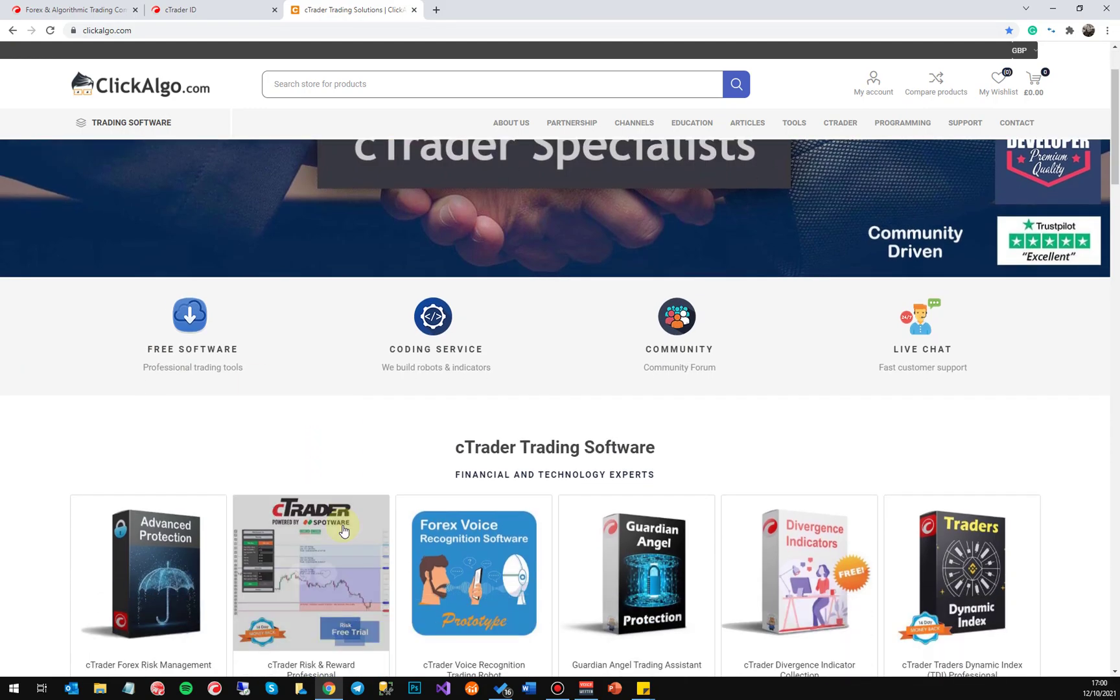
scroll(312, 447, "up", 5)
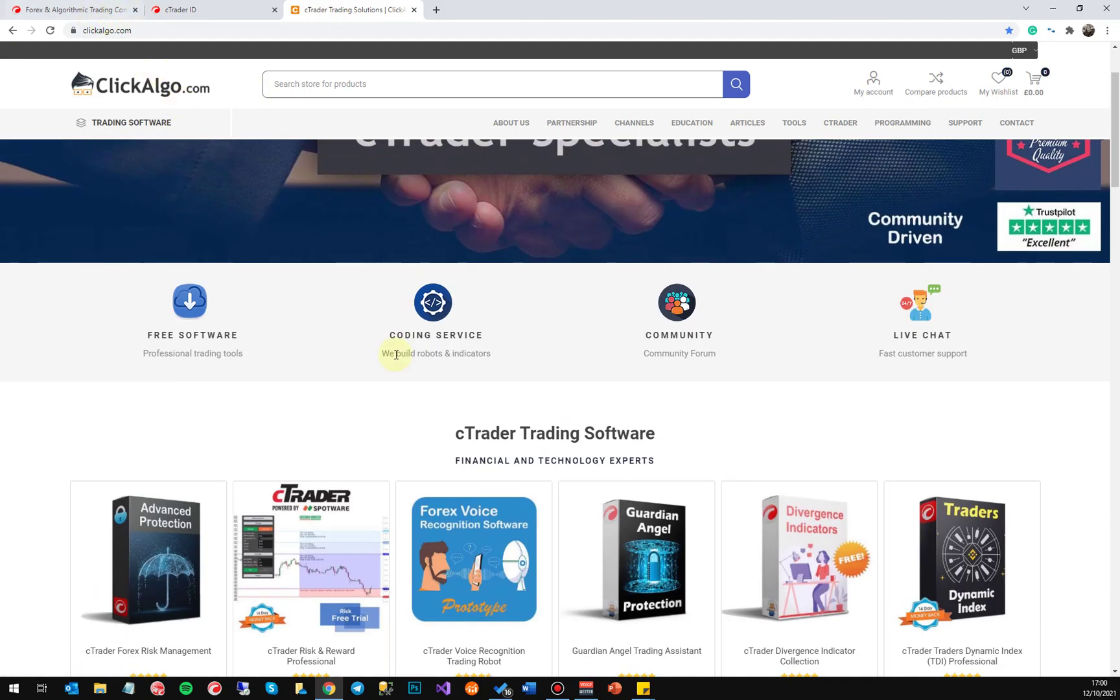
scroll(395, 389, "down", 10)
scroll(403, 424, "down", 5)
scroll(408, 430, "up", 6)
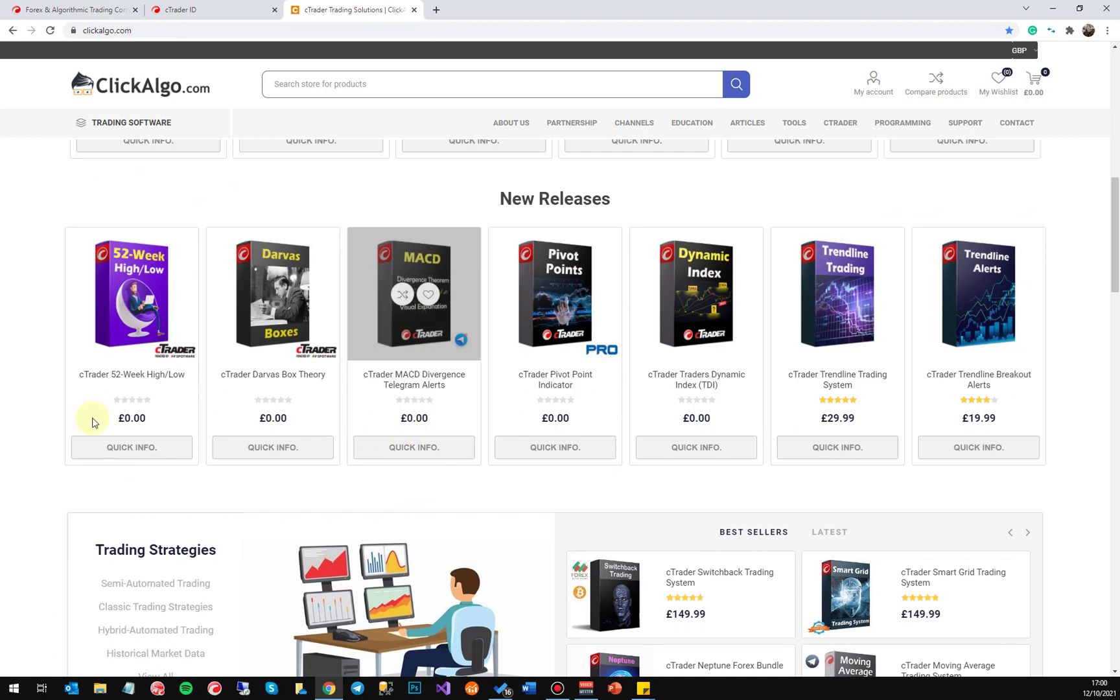
scroll(758, 370, "up", 10)
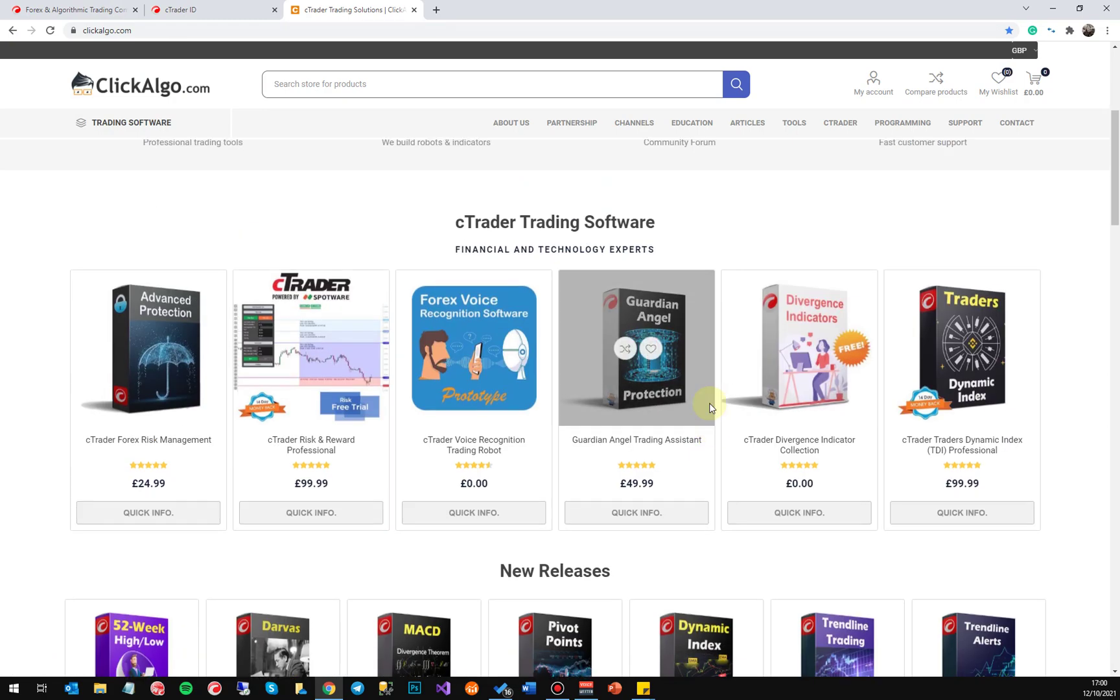